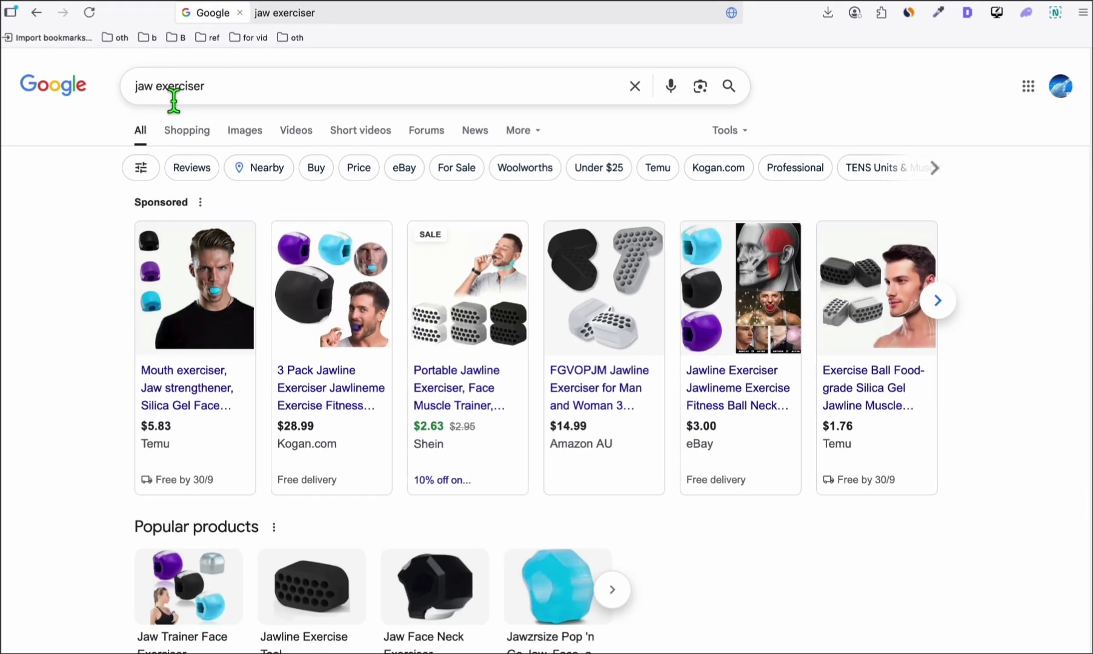
In Ahrefs' question ideas for 'jaw exerciser', select 'how long should you use jaw exerciser'.
{"action": "scroll", "coordinate": [174, 115], "scroll_direction": "down", "scroll_amount": 1}
{"action": "scroll", "coordinate": [174, 115], "scroll_direction": "down", "scroll_amount": 6}
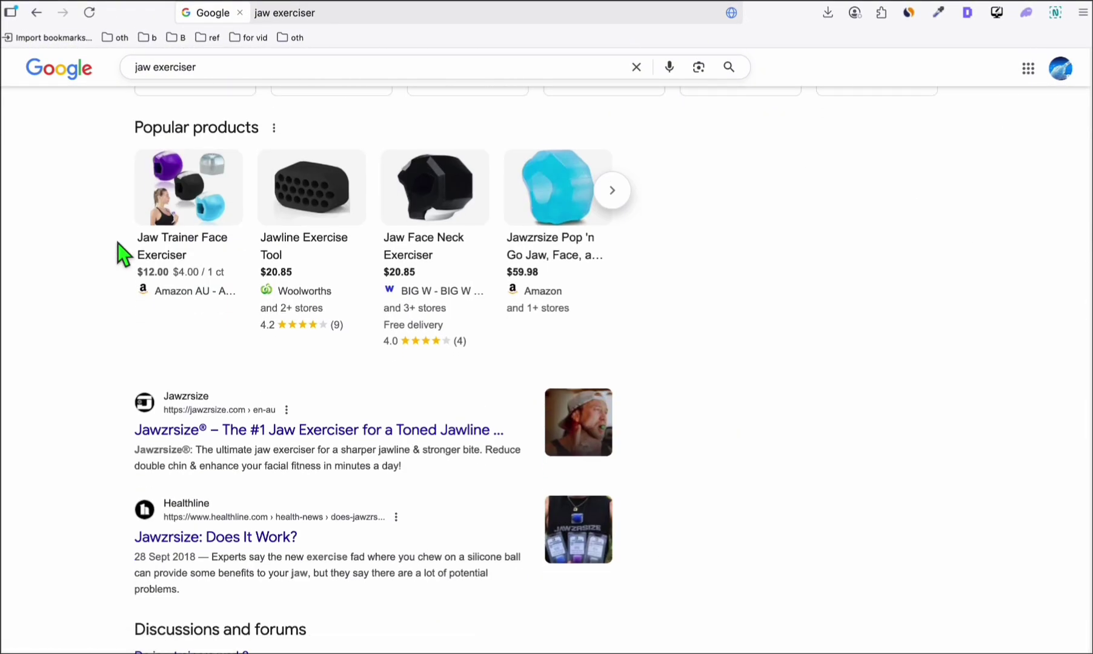
{"action": "scroll", "coordinate": [117, 244], "scroll_direction": "down", "scroll_amount": 1}
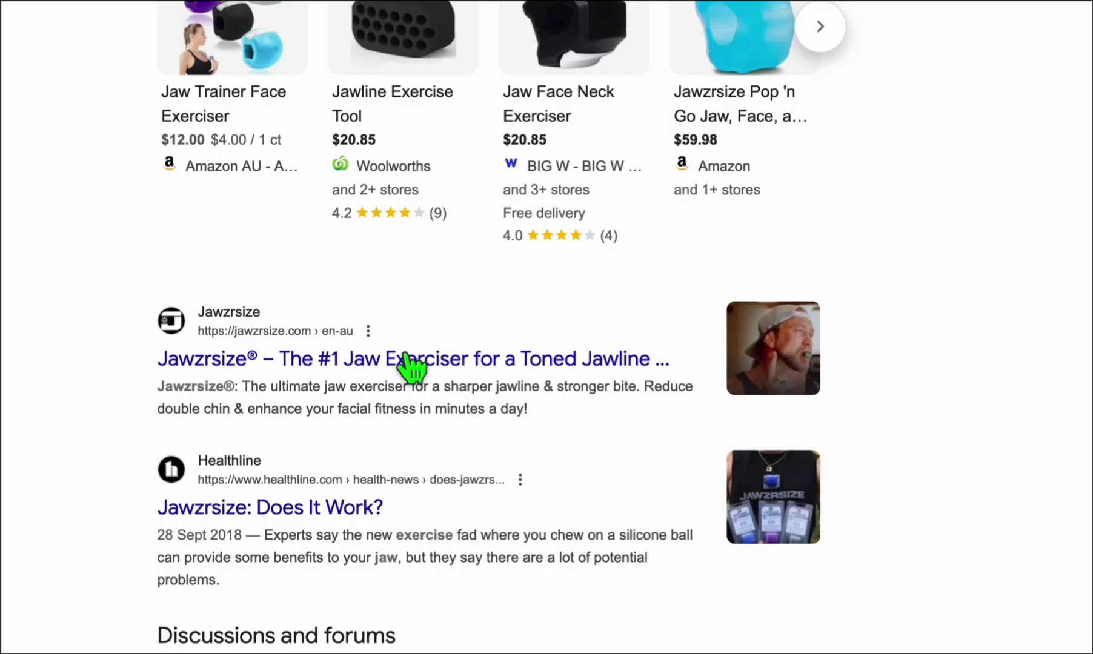
{"action": "scroll", "coordinate": [259, 387], "scroll_direction": "down", "scroll_amount": 1}
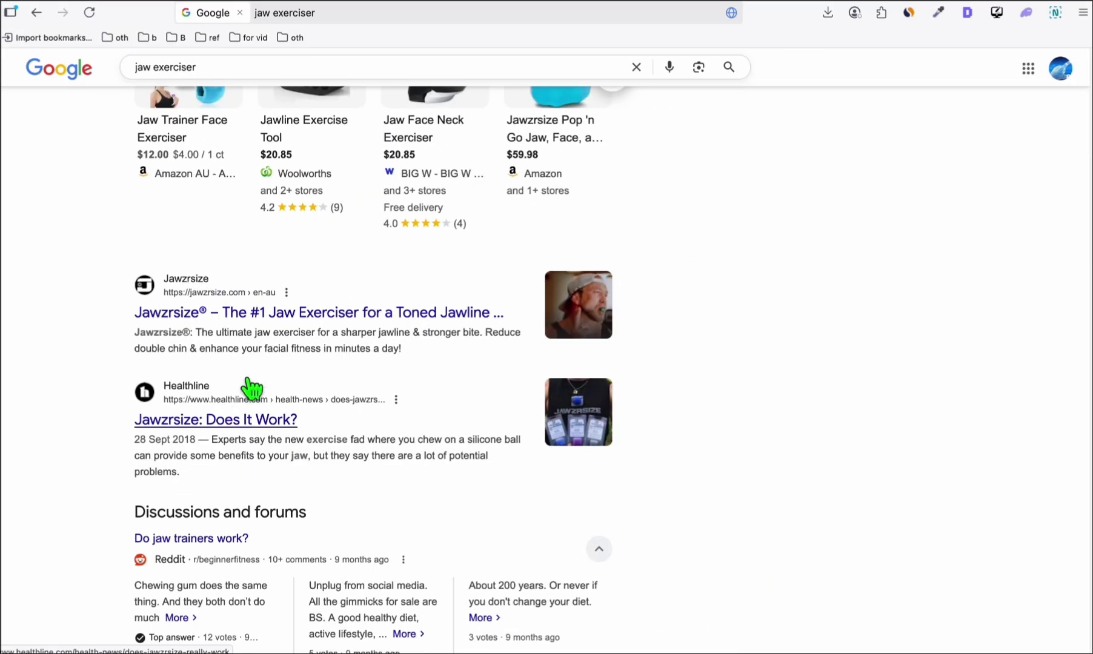
{"action": "scroll", "coordinate": [249, 380], "scroll_direction": "down", "scroll_amount": 10}
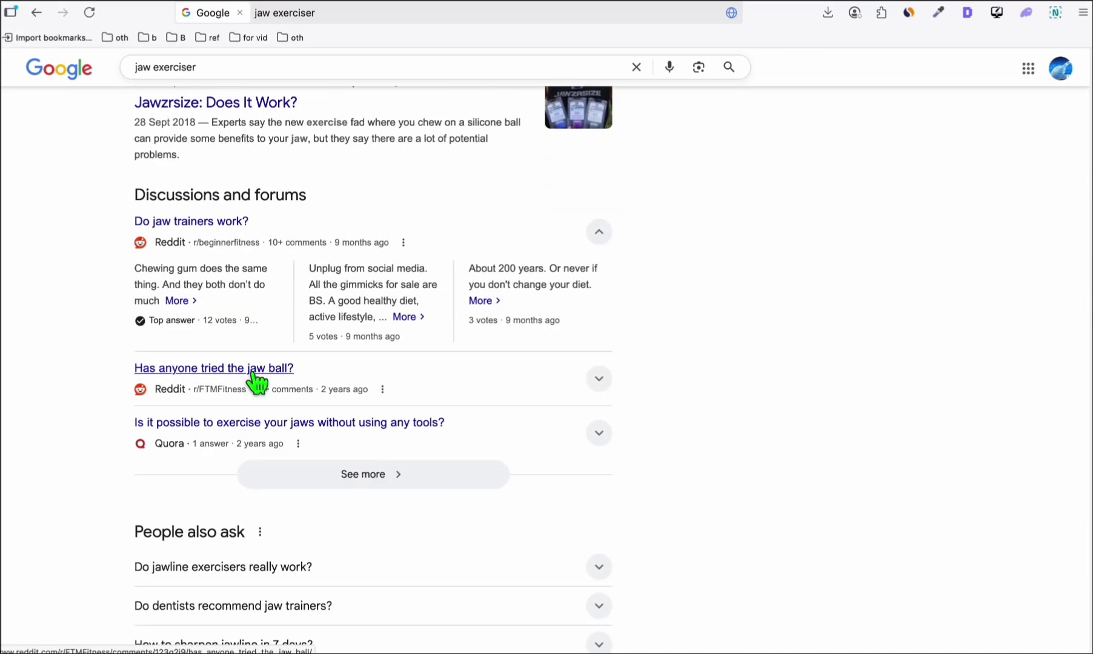
{"action": "scroll", "coordinate": [255, 381], "scroll_direction": "up", "scroll_amount": 20}
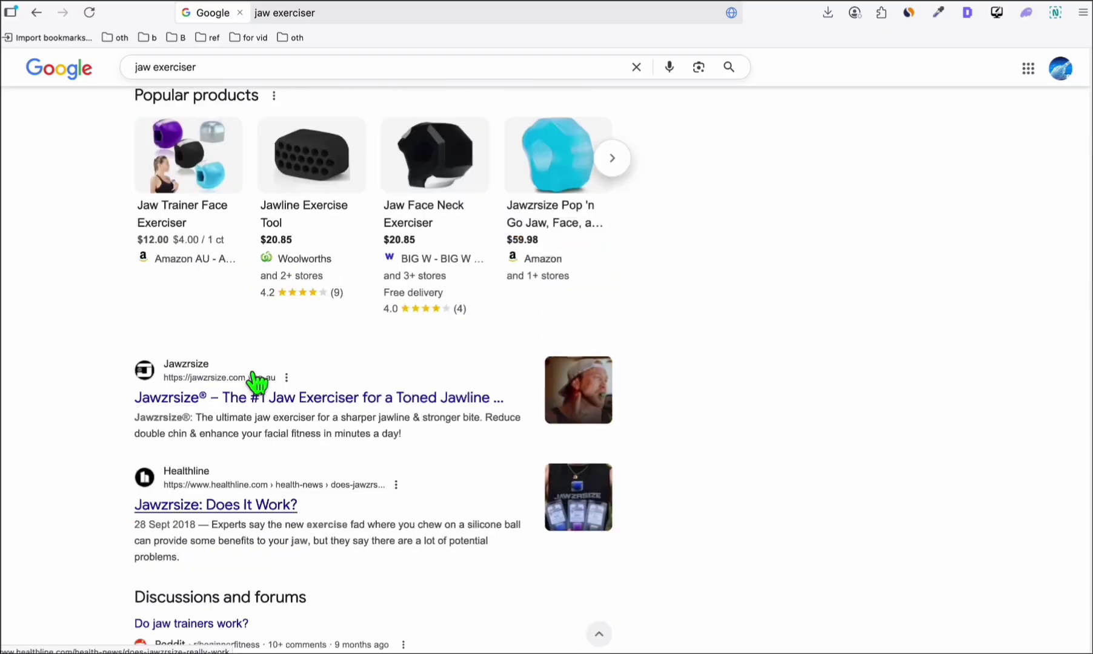
{"action": "key", "text": "ctrl+Tab"}
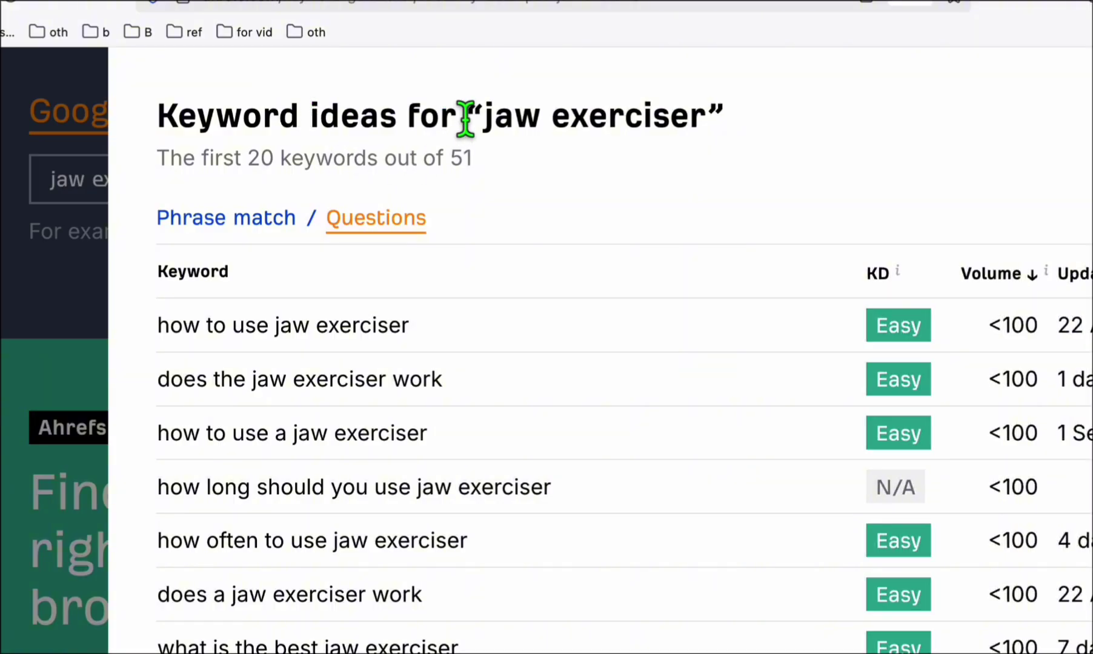
{"action": "left_click_drag", "start_coordinate": [479, 117], "coordinate": [706, 122]}
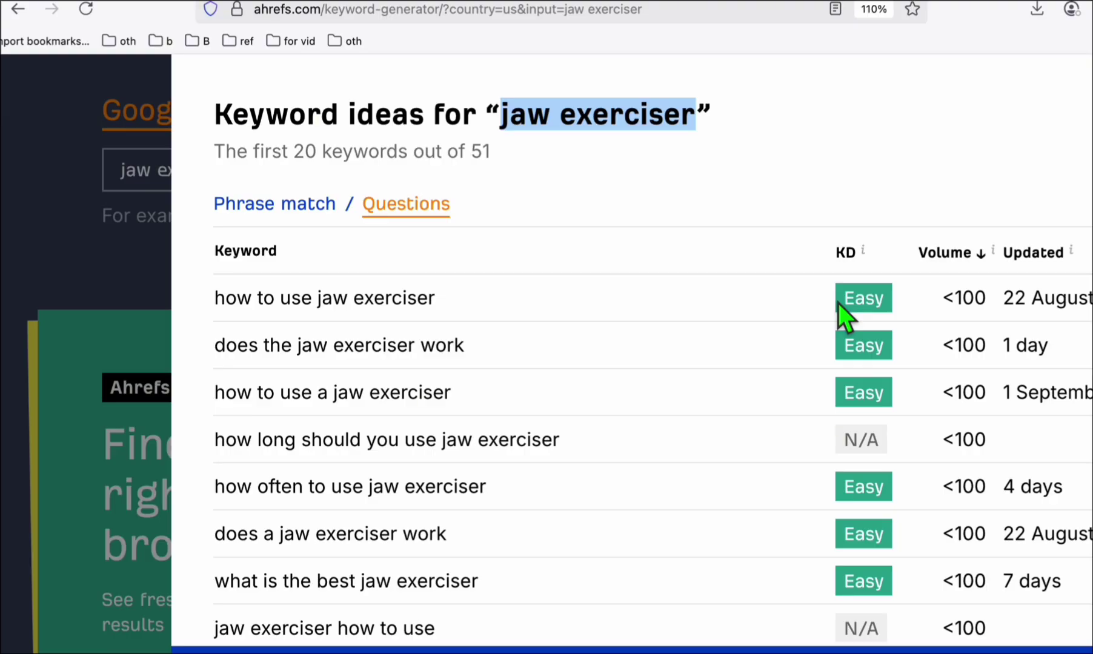
{"action": "scroll", "coordinate": [744, 340], "scroll_direction": "down", "scroll_amount": 2}
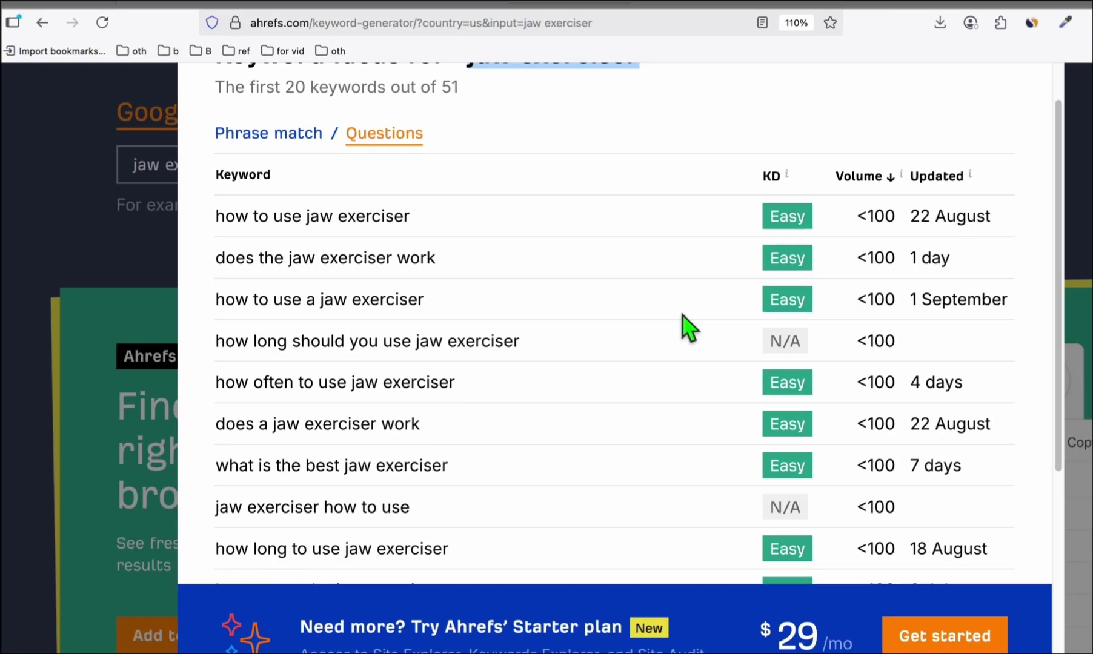
{"action": "triple_click", "coordinate": [498, 344]}
{"action": "key", "text": "ctrl+c"}
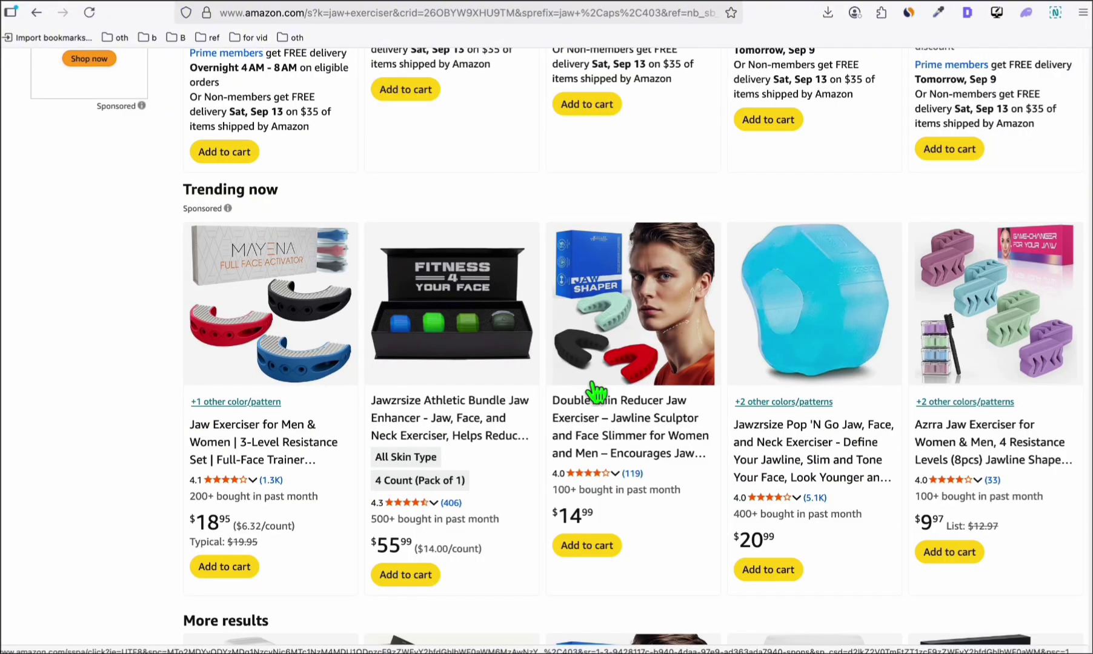
Scroll the Amazon jaw exerciser results through the Trending now and More results sections.
{"action": "scroll", "coordinate": [386, 349], "scroll_direction": "down", "scroll_amount": 3}
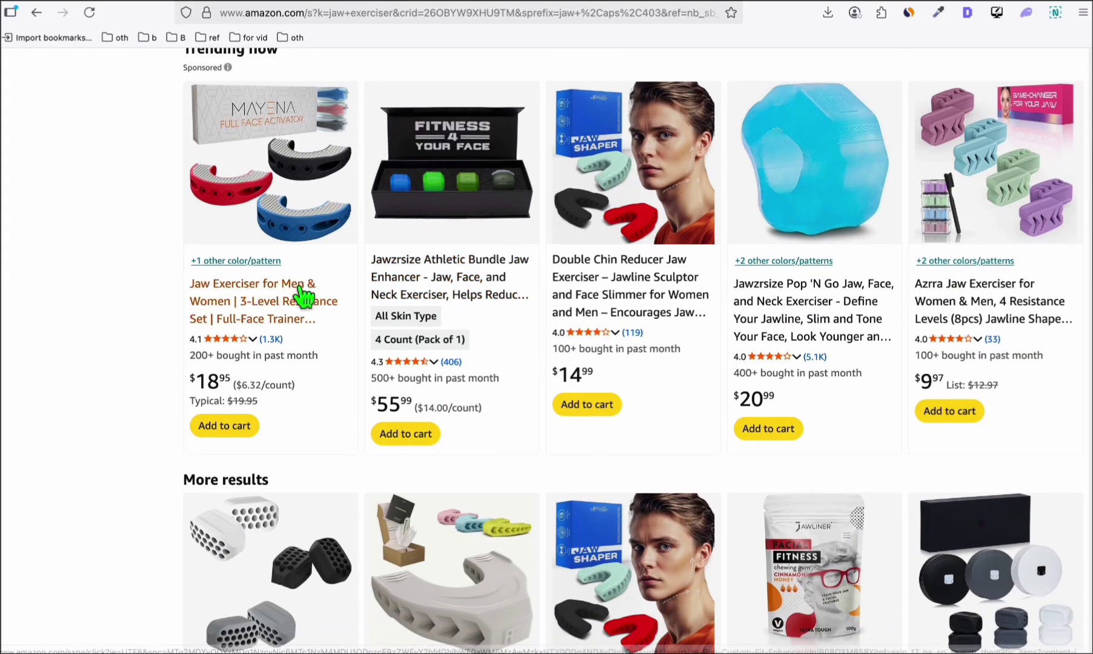
{"action": "scroll", "coordinate": [392, 339], "scroll_direction": "down", "scroll_amount": 1}
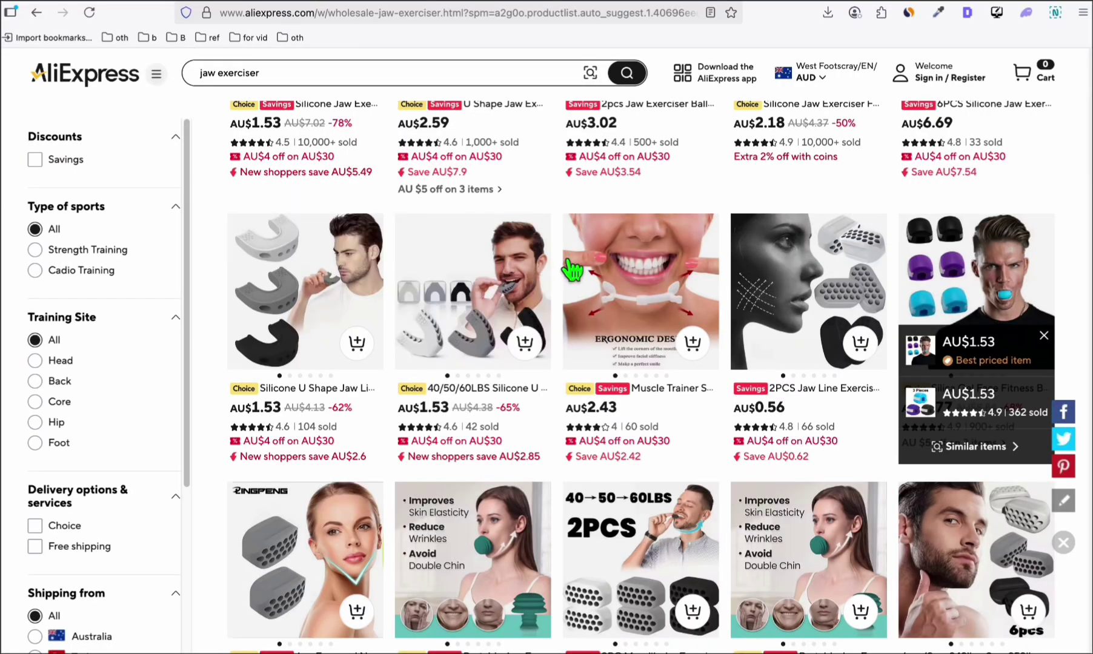
{"action": "scroll", "coordinate": [679, 191], "scroll_direction": "down", "scroll_amount": 2}
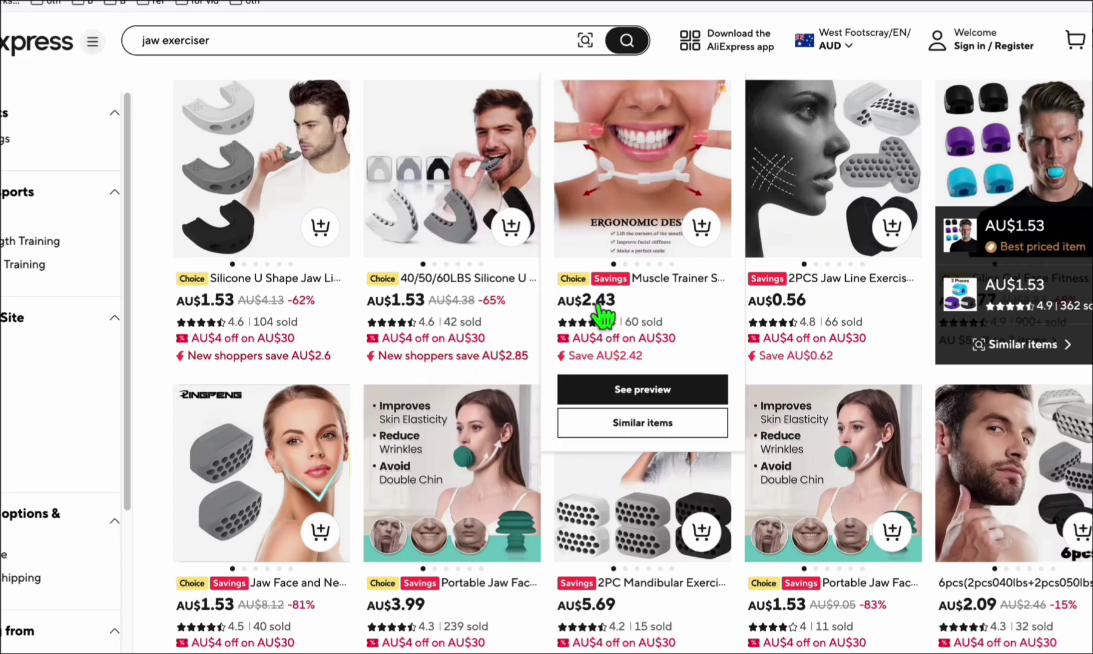
Compare the AliExpress jaw trainers priced AU$0.56–AU$5.69, then go to the HIX AI Writer tab.
{"action": "scroll", "coordinate": [600, 315], "scroll_direction": "down", "scroll_amount": 1}
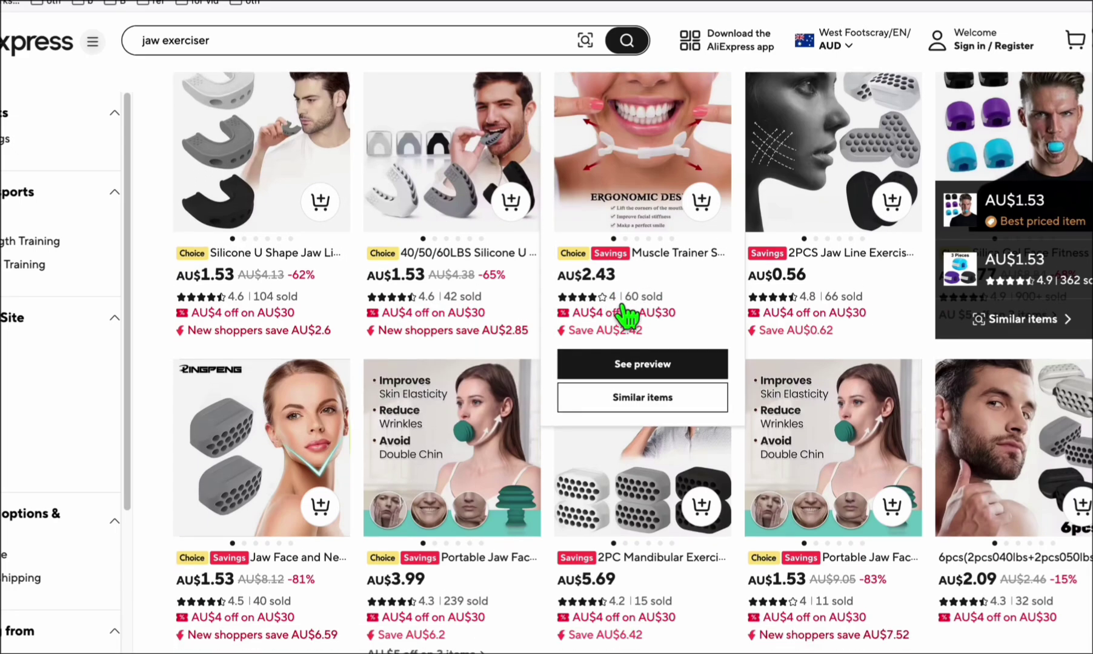
{"action": "scroll", "coordinate": [579, 239], "scroll_direction": "down", "scroll_amount": 1}
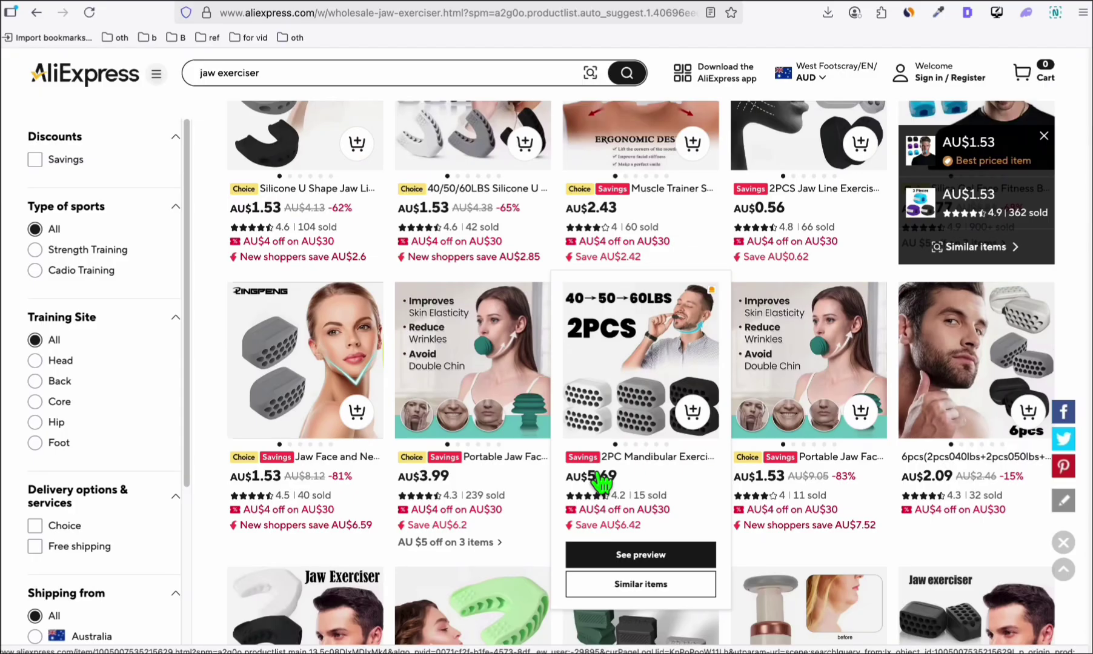
{"action": "key", "text": "ctrl+Tab"}
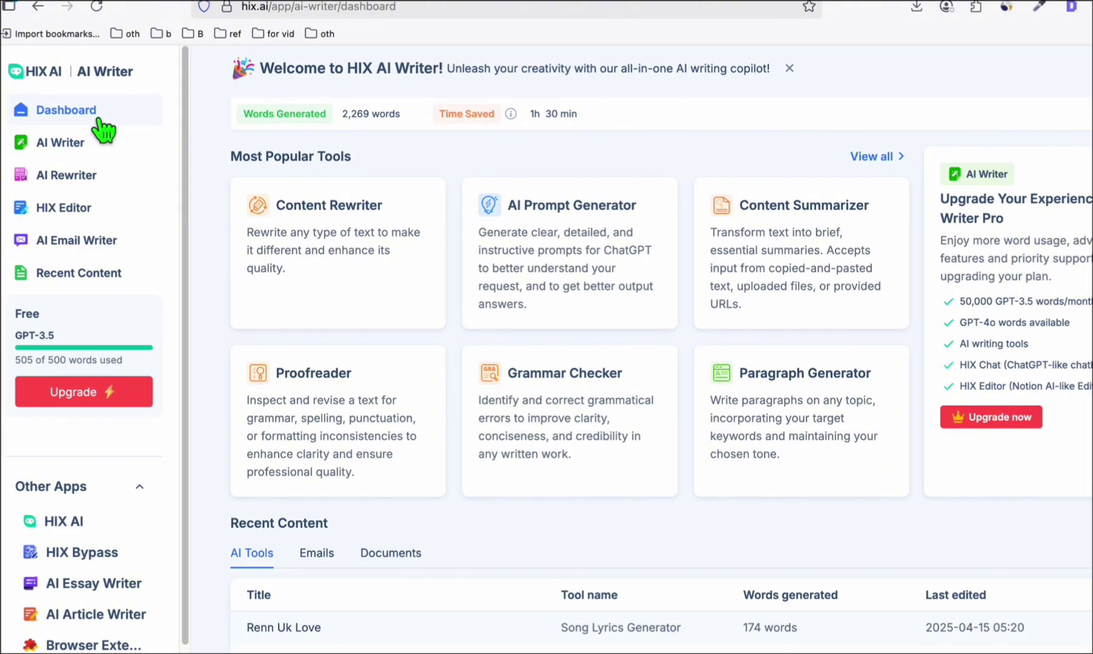
Open the AI Article Writer app from the sidebar's Other Apps list, ready for Amazon Product Roundup.
{"action": "scroll", "coordinate": [100, 136], "scroll_direction": "down", "scroll_amount": 1}
{"action": "scroll", "coordinate": [115, 212], "scroll_direction": "down", "scroll_amount": 3}
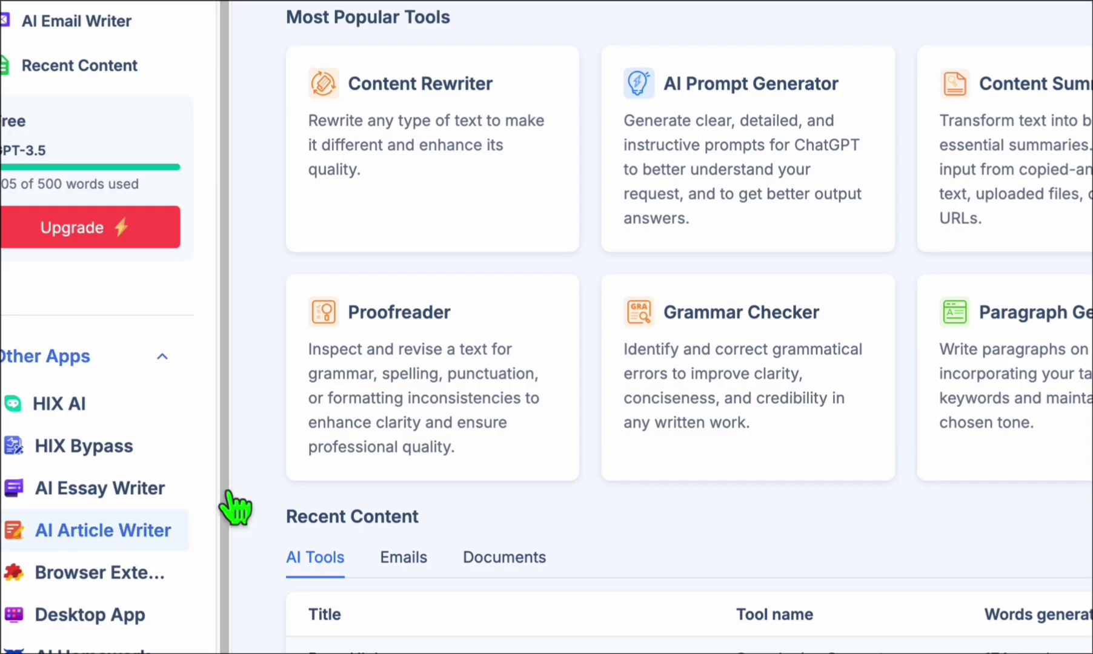
{"action": "left_click", "coordinate": [235, 509]}
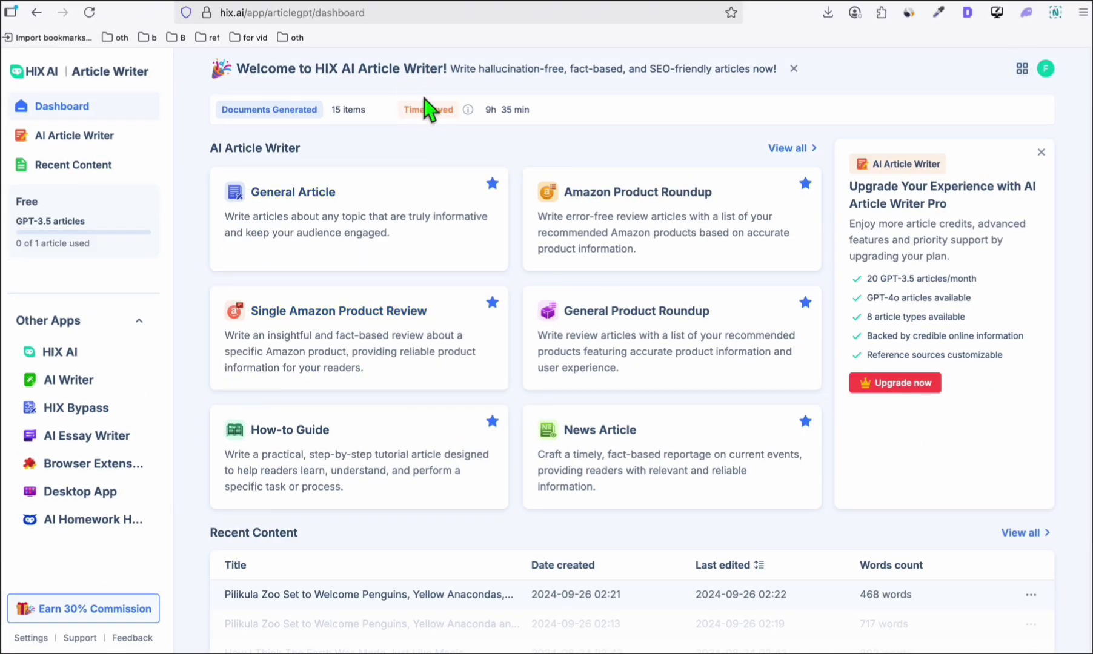
{"action": "mouse_move", "coordinate": [660, 218]}
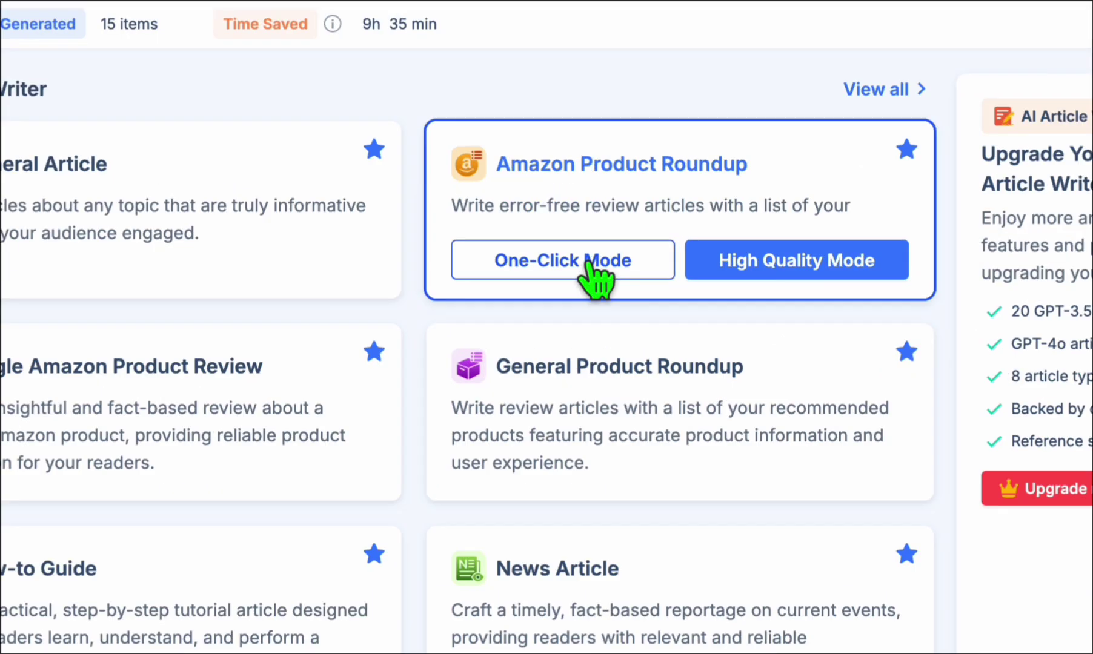
Start a one-click Amazon Product Roundup with topic and keyword 'how long should you use jaw exerciser'.
{"action": "left_click", "coordinate": [586, 261]}
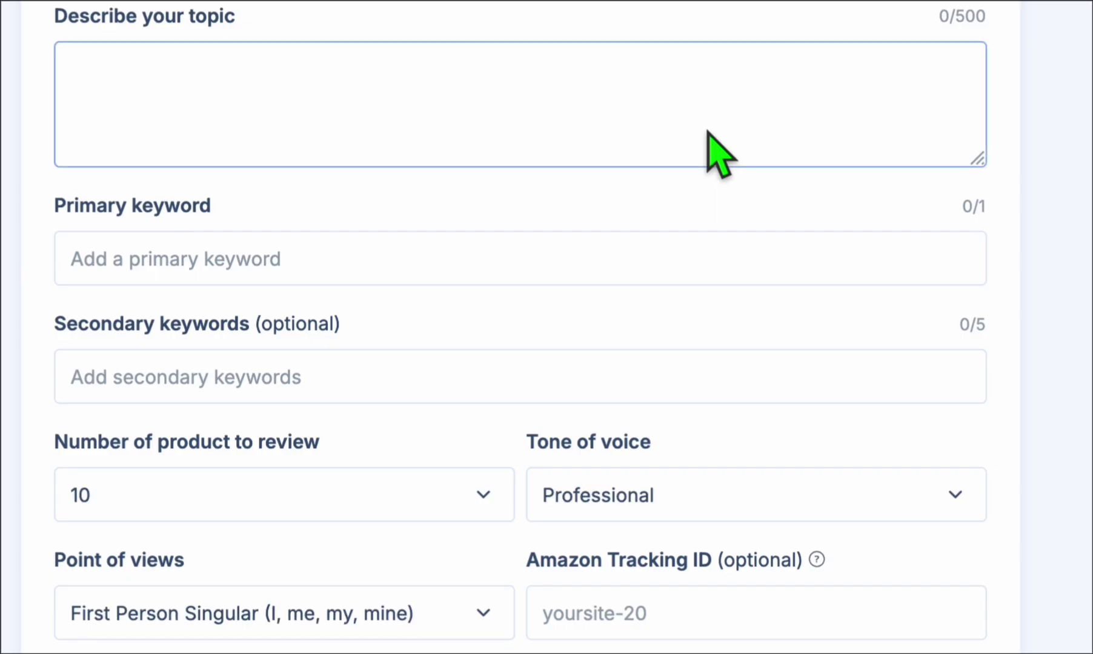
{"action": "left_click", "coordinate": [438, 133]}
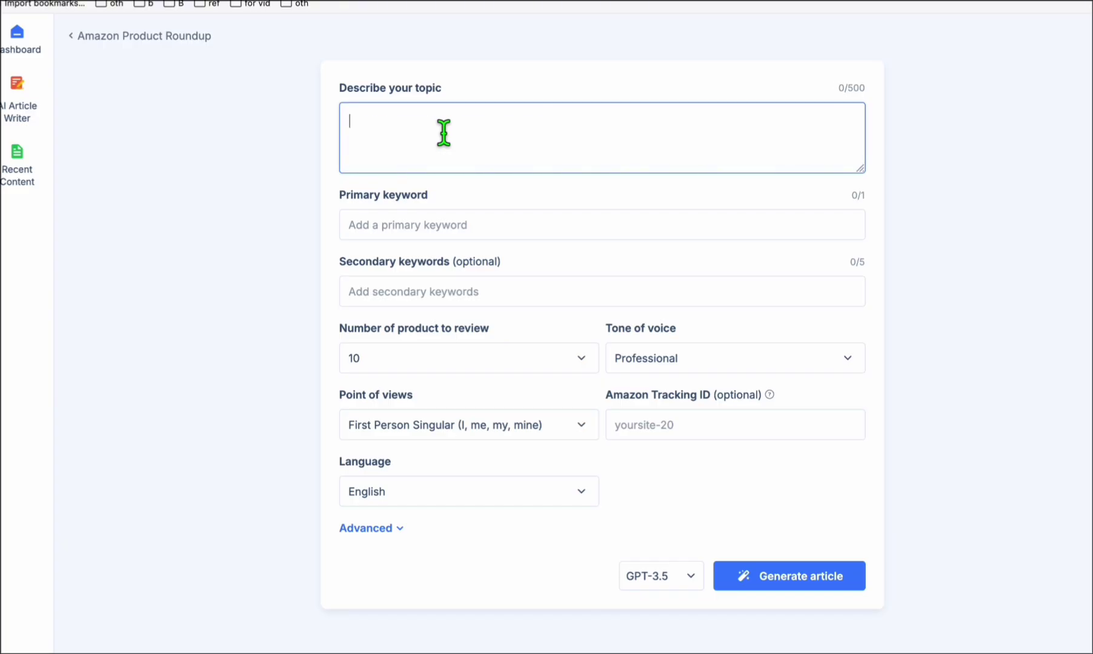
{"action": "key", "text": "ctrl+v"}
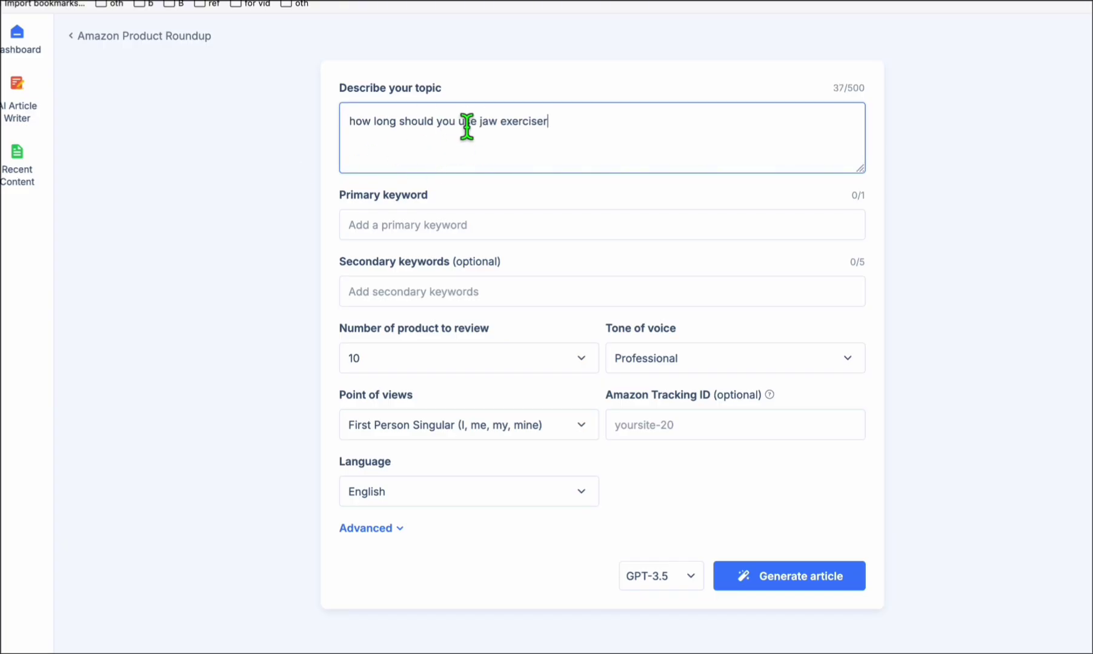
{"action": "left_click", "coordinate": [447, 226]}
{"action": "key", "text": "ctrl+v"}
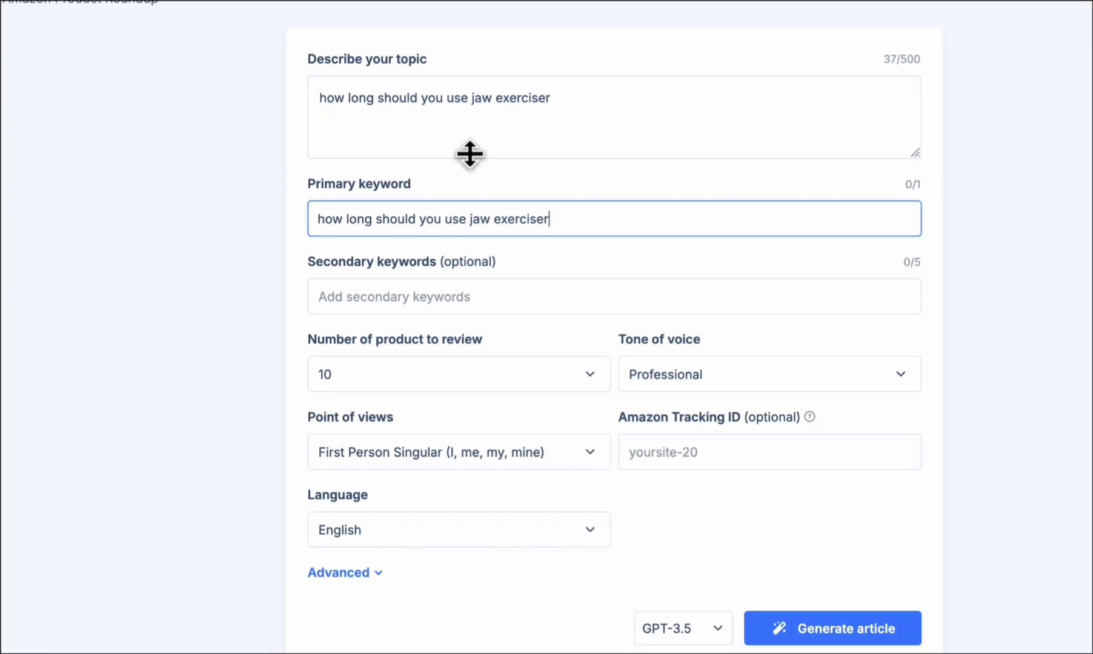
Set the roundup to review 5 products with GPT-3.5 and generate the article.
{"action": "left_click", "coordinate": [531, 374]}
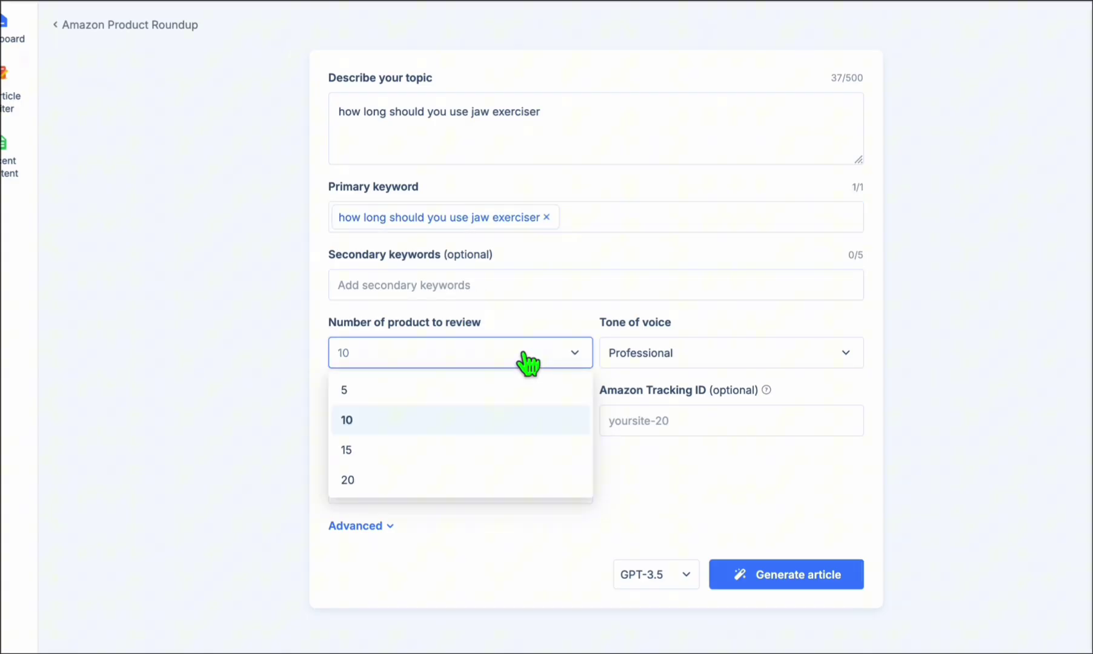
{"action": "left_click", "coordinate": [346, 392]}
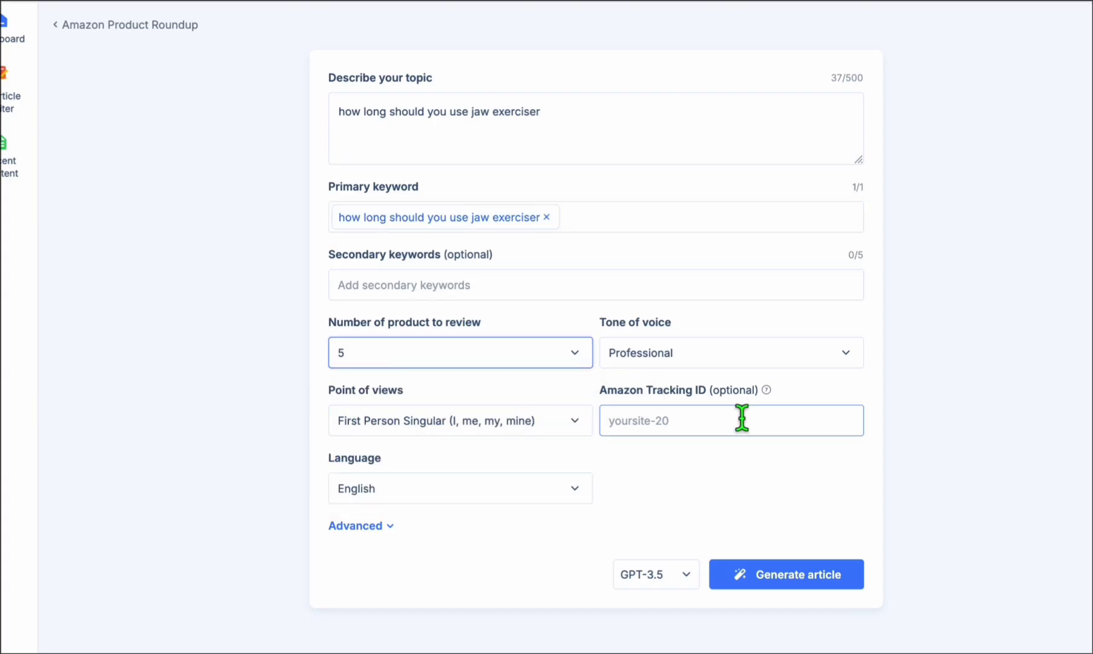
{"action": "left_click", "coordinate": [665, 419]}
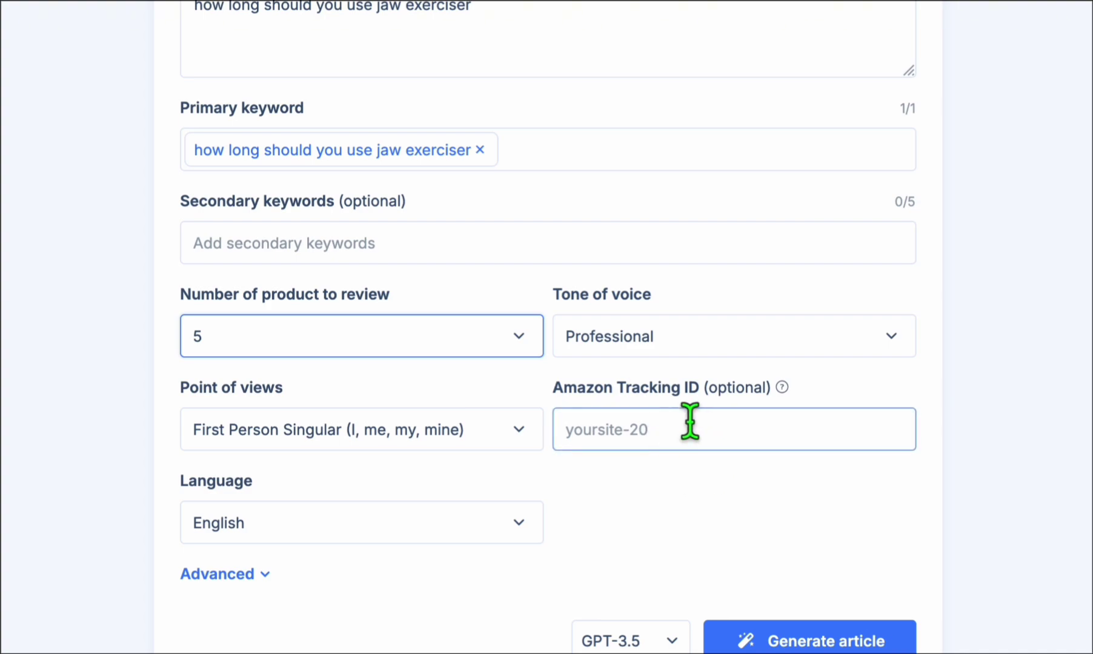
{"action": "left_click", "coordinate": [624, 432]}
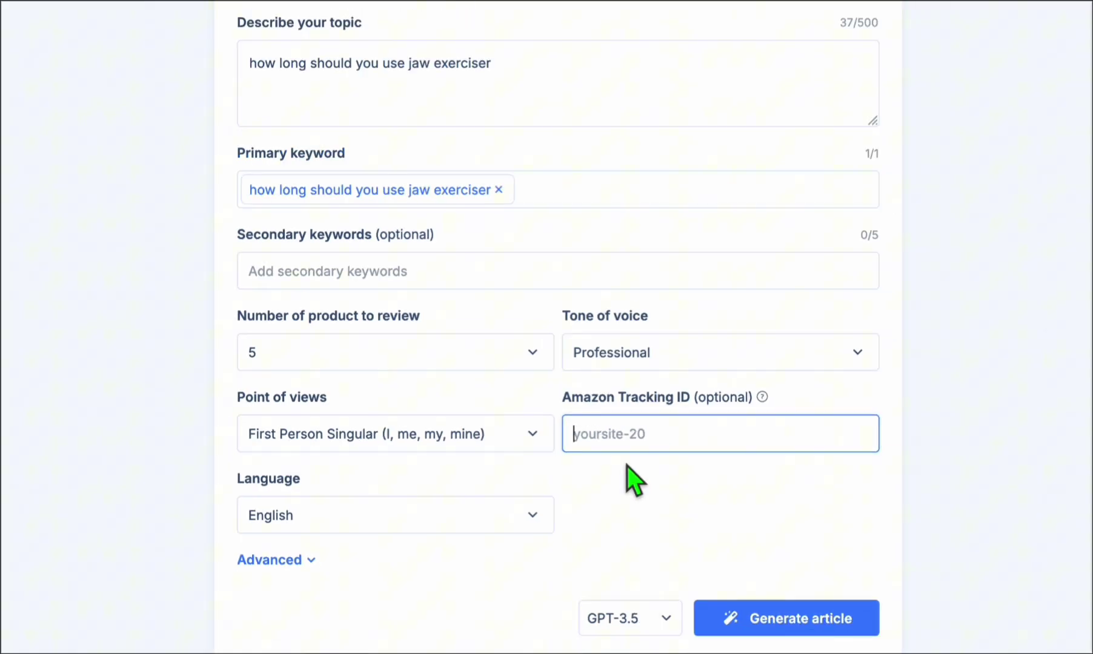
{"action": "left_click", "coordinate": [660, 617]}
{"action": "left_click", "coordinate": [652, 647]}
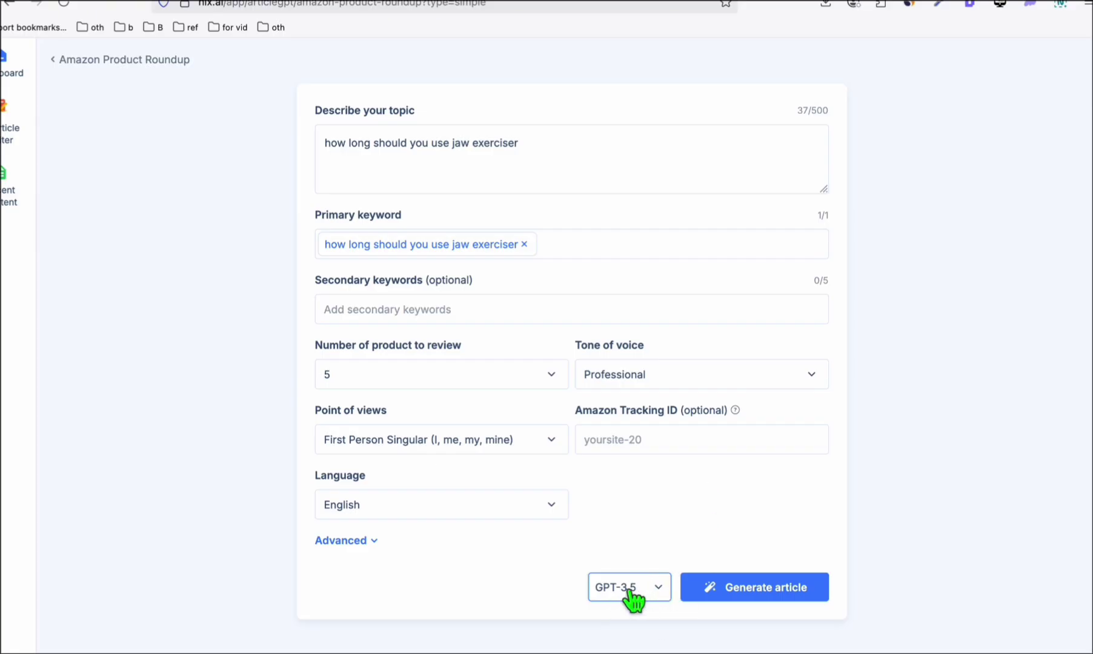
{"action": "left_click", "coordinate": [778, 604]}
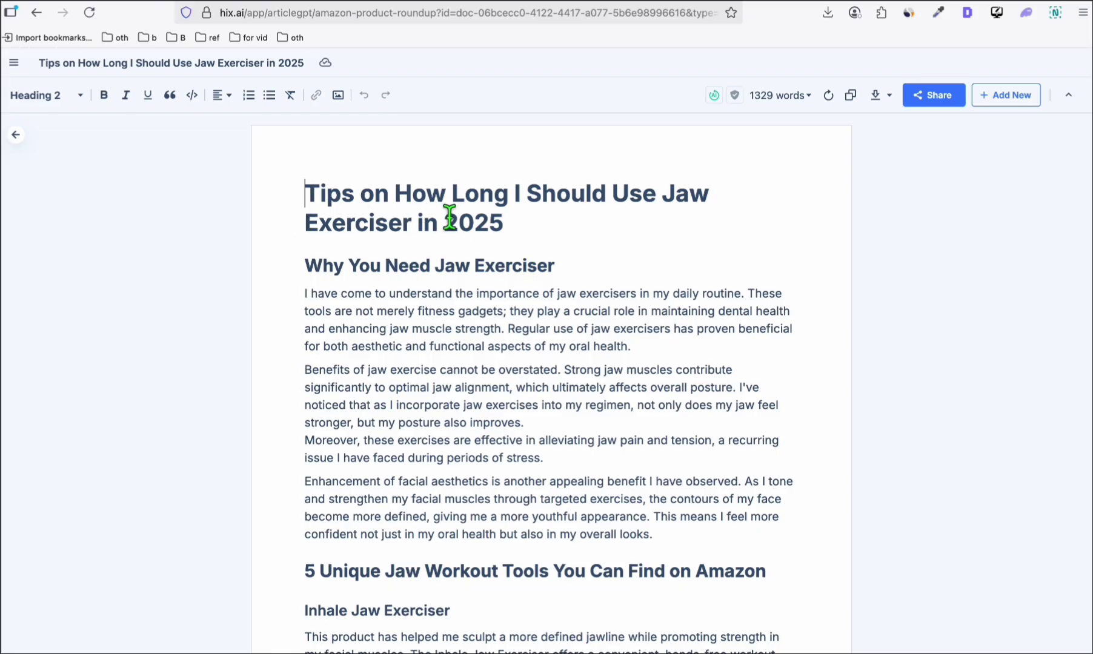
Review 'Tips on How Long I Should Use Jaw Exerciser in 2025', select all its text, and go to Google's gptzero results.
{"action": "triple_click", "coordinate": [548, 231]}
{"action": "scroll", "coordinate": [553, 241], "scroll_direction": "down", "scroll_amount": 15}
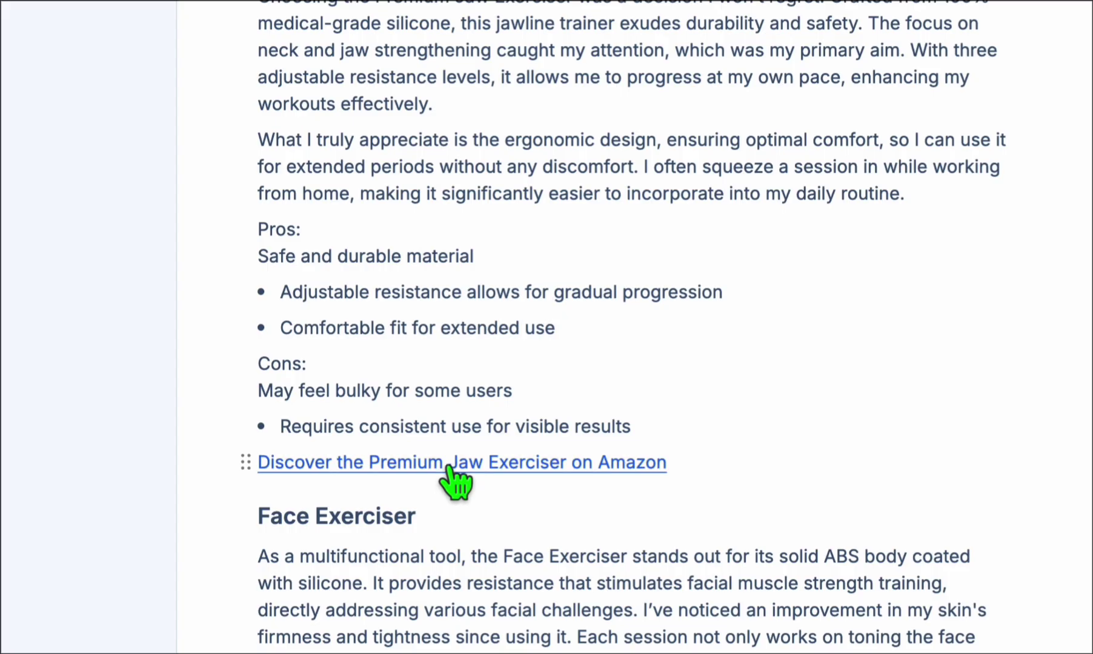
{"action": "left_click", "coordinate": [630, 392]}
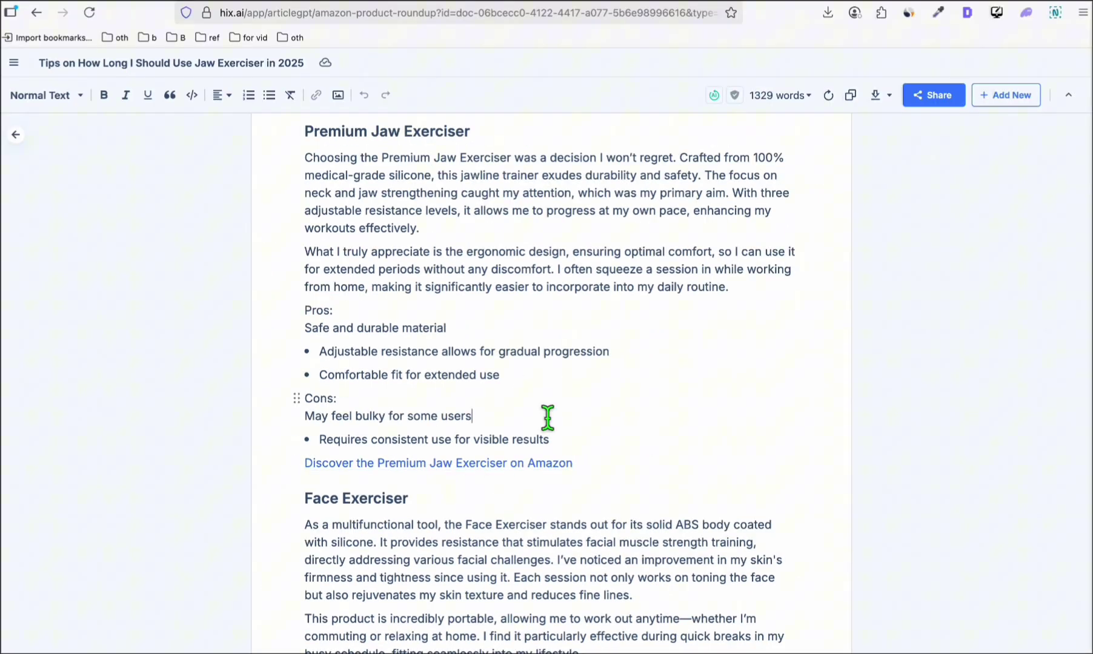
{"action": "scroll", "coordinate": [549, 422], "scroll_direction": "down", "scroll_amount": 8}
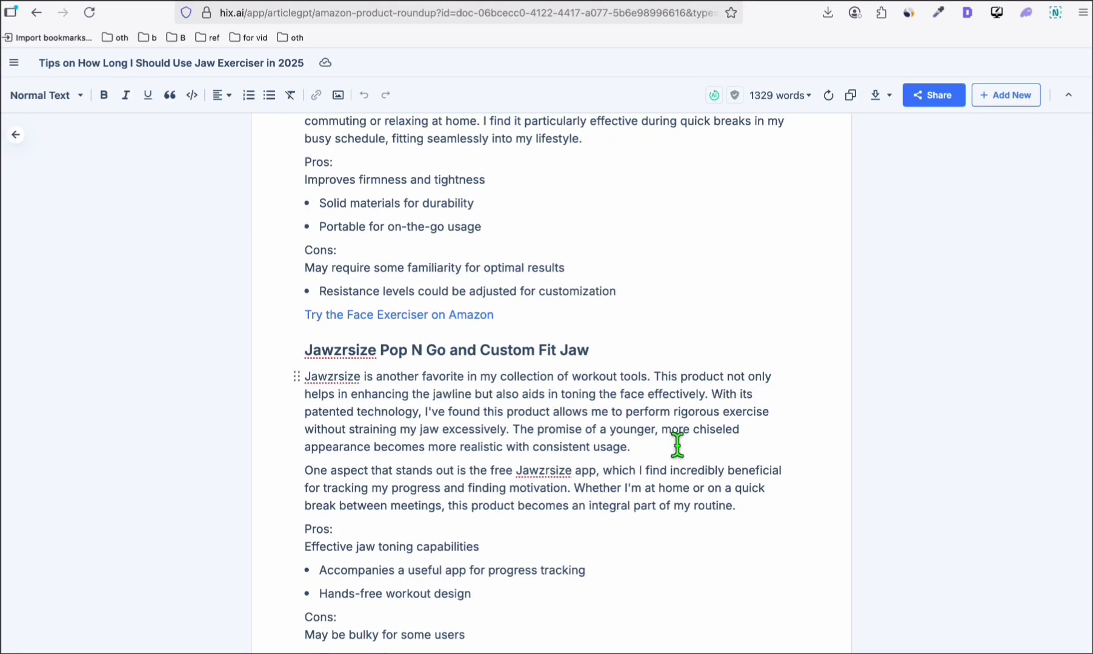
{"action": "key", "text": "ctrl+a"}
{"action": "scroll", "coordinate": [627, 405], "scroll_direction": "up", "scroll_amount": 20}
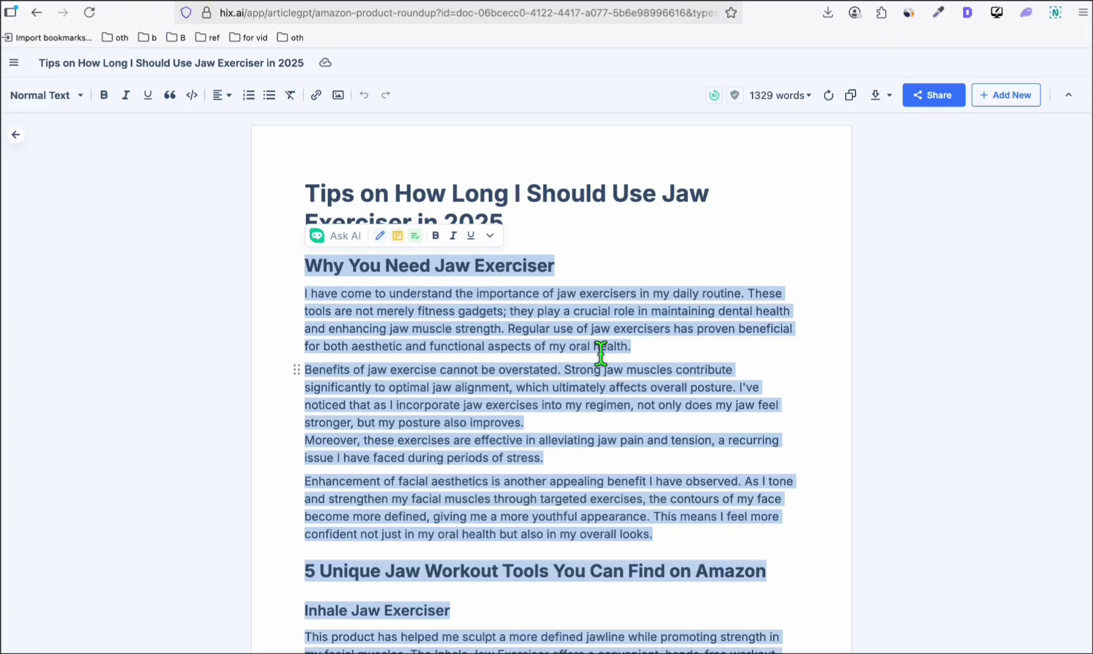
{"action": "key", "text": "ctrl+Tab"}
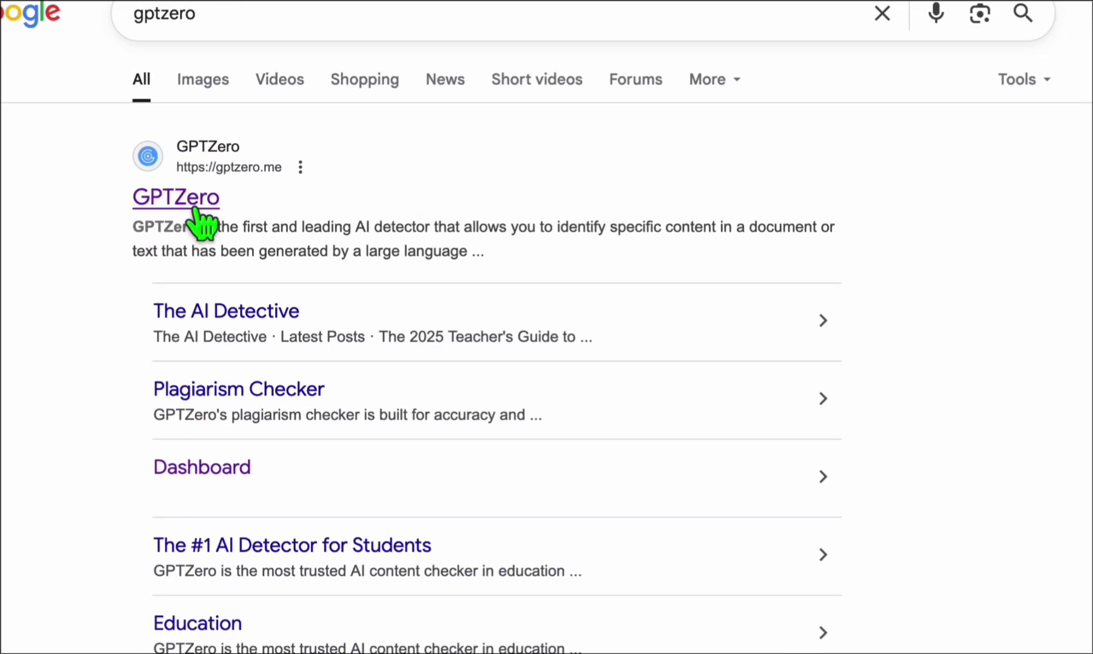
Paste the jaw exerciser article into GPTZero and scan it, getting a 99% AI-generated verdict.
{"action": "left_click", "coordinate": [188, 212]}
{"action": "key", "text": "ctrl+v"}
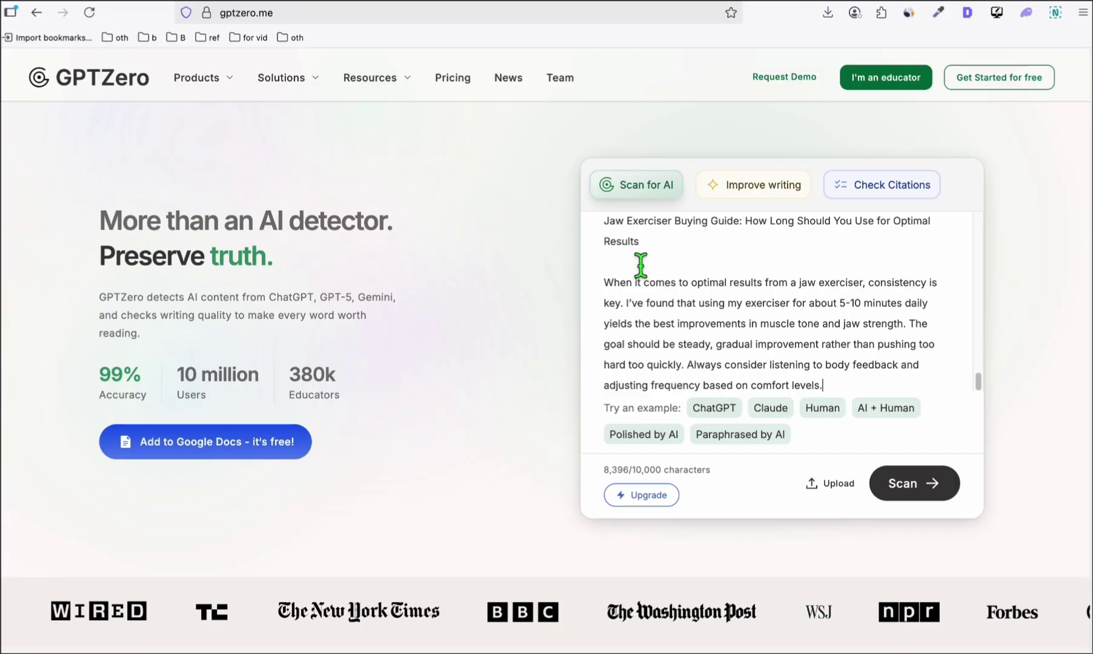
{"action": "scroll", "coordinate": [674, 273], "scroll_direction": "down", "scroll_amount": 3}
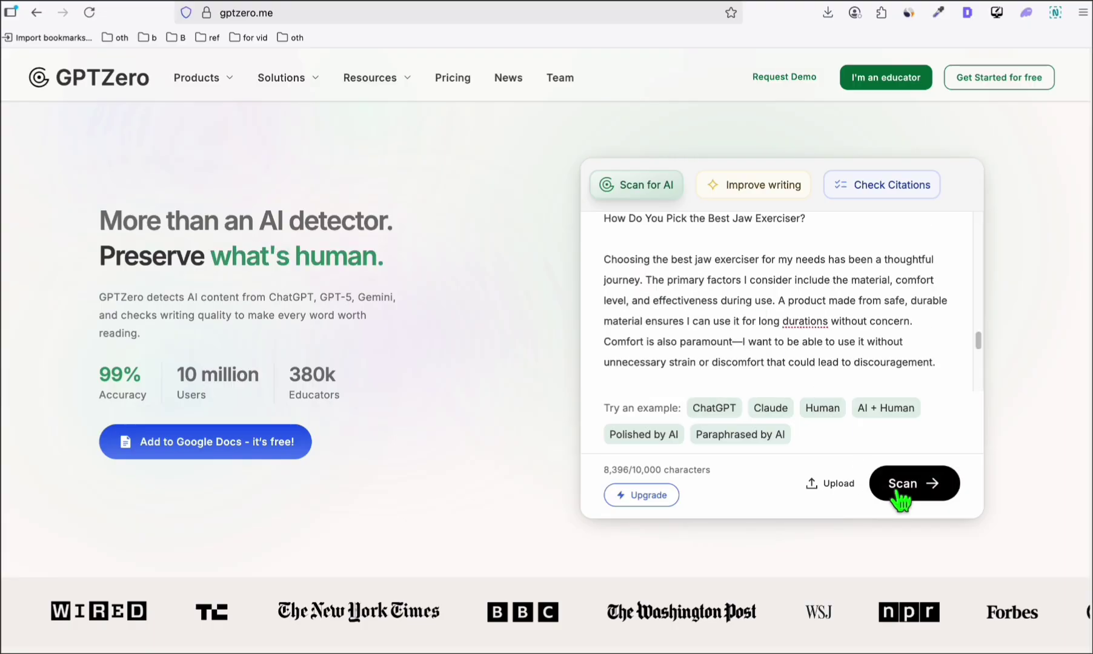
{"action": "left_click", "coordinate": [897, 491]}
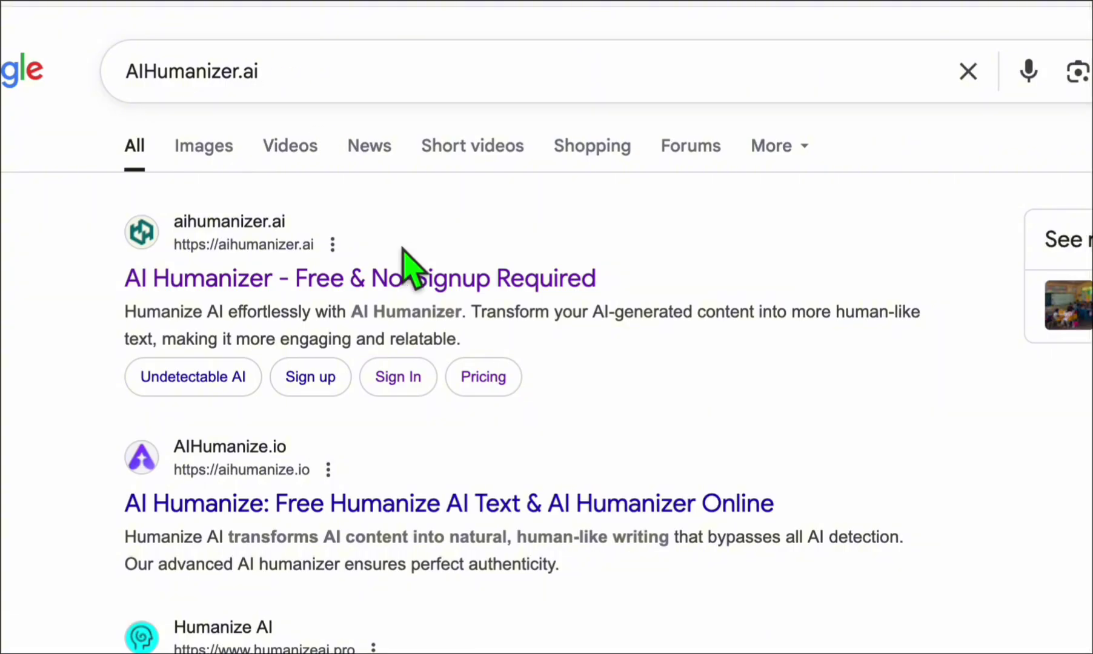
Paste the 1,329-word article into AI Humanizer and select its closing paragraphs for removal.
{"action": "left_click", "coordinate": [364, 279]}
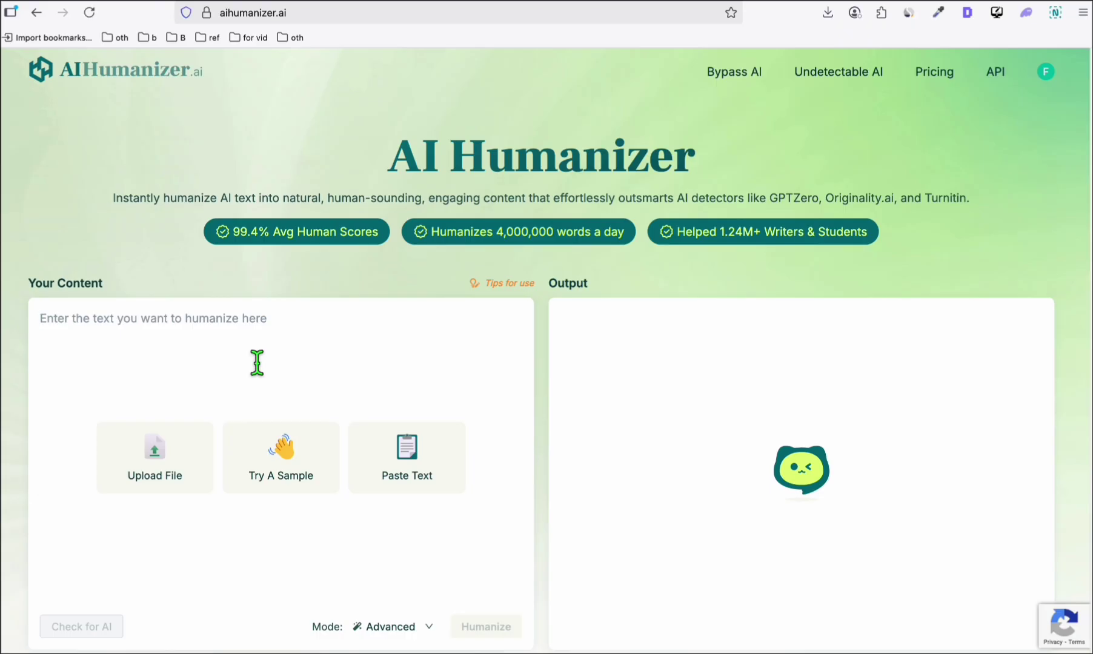
{"action": "key", "text": "ctrl+v"}
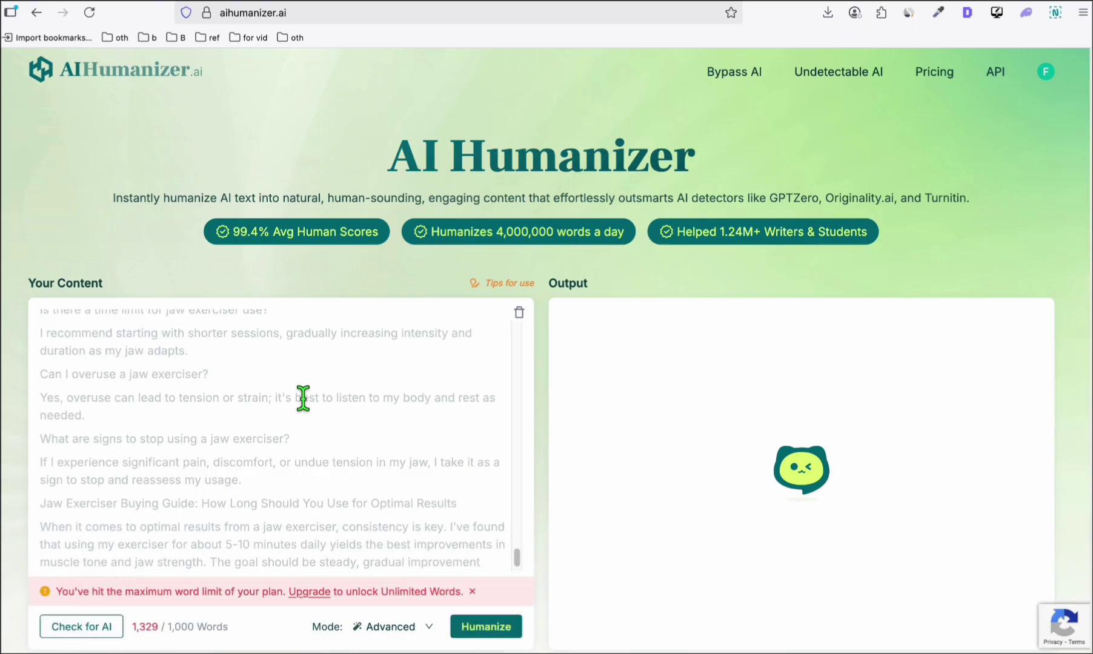
{"action": "scroll", "coordinate": [303, 399], "scroll_direction": "down", "scroll_amount": 2}
{"action": "scroll", "coordinate": [439, 216], "scroll_direction": "down", "scroll_amount": 3}
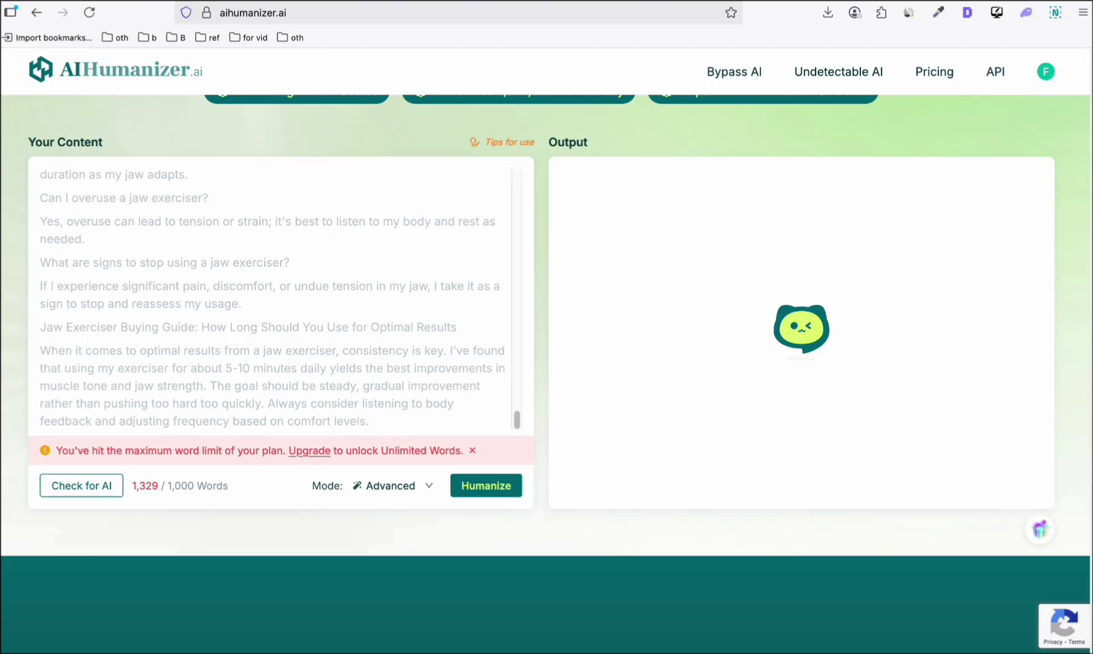
{"action": "left_click", "coordinate": [50, 276], "text": "shift"}
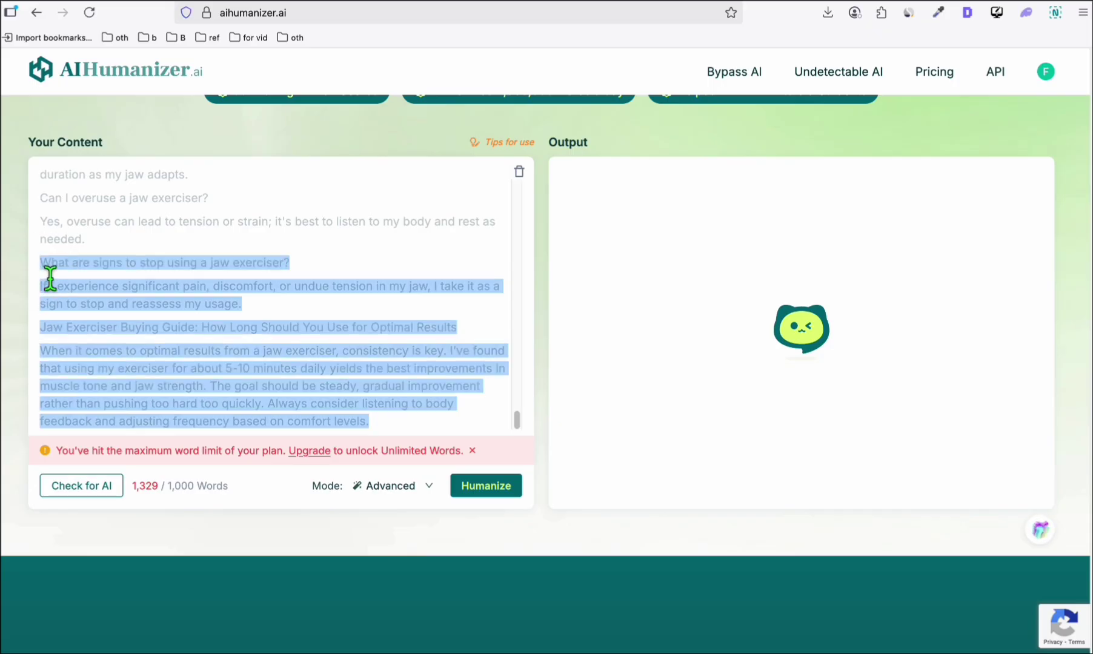
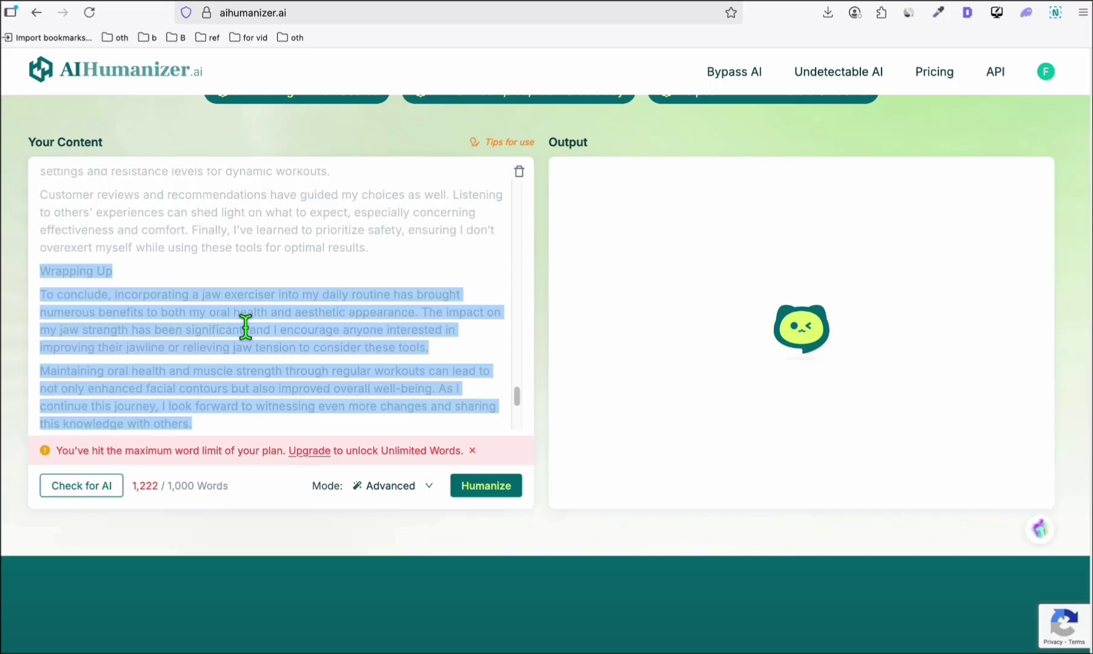
Delete the Wrapping Up section and the text after 'models' to reach 1,000 words, then humanize.
{"action": "key", "text": "BackSpace"}
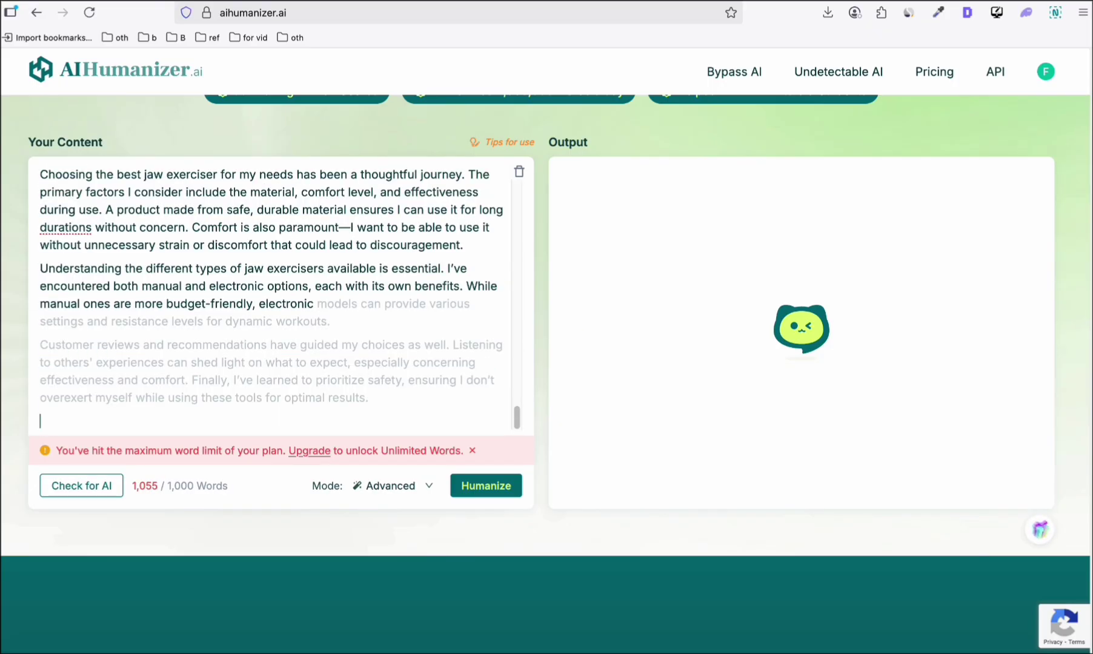
{"action": "left_click", "coordinate": [41, 326], "text": "shift"}
{"action": "scroll", "coordinate": [262, 335], "scroll_direction": "up", "scroll_amount": 5}
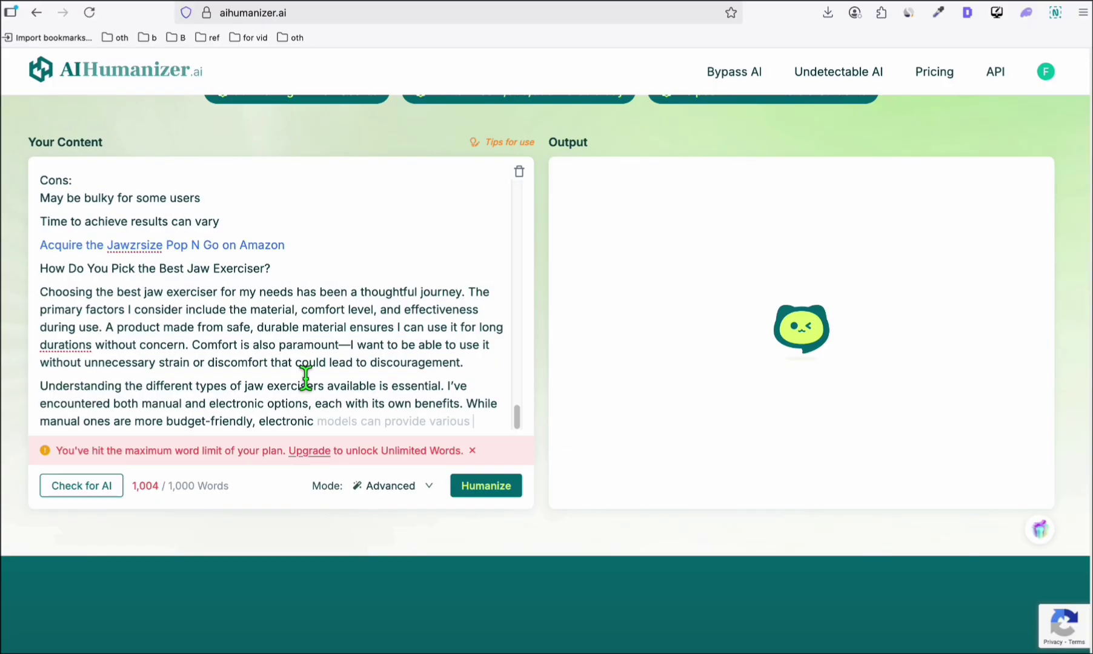
{"action": "left_click", "coordinate": [319, 422], "text": "shift"}
{"action": "key", "text": "BackSpace"}
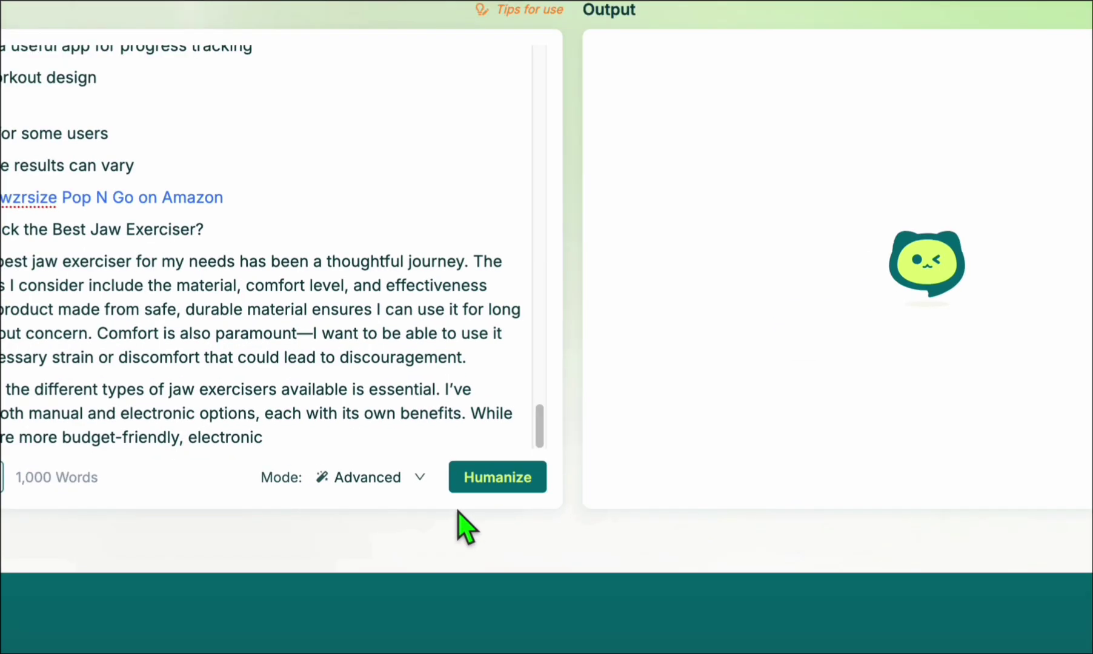
{"action": "left_click", "coordinate": [485, 492]}
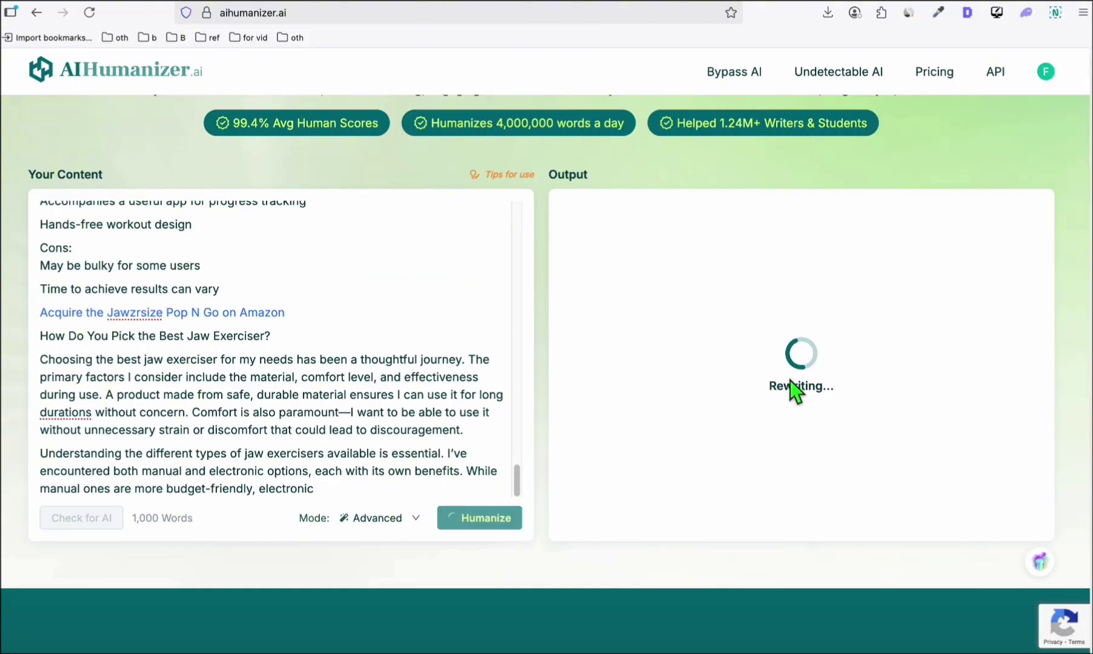